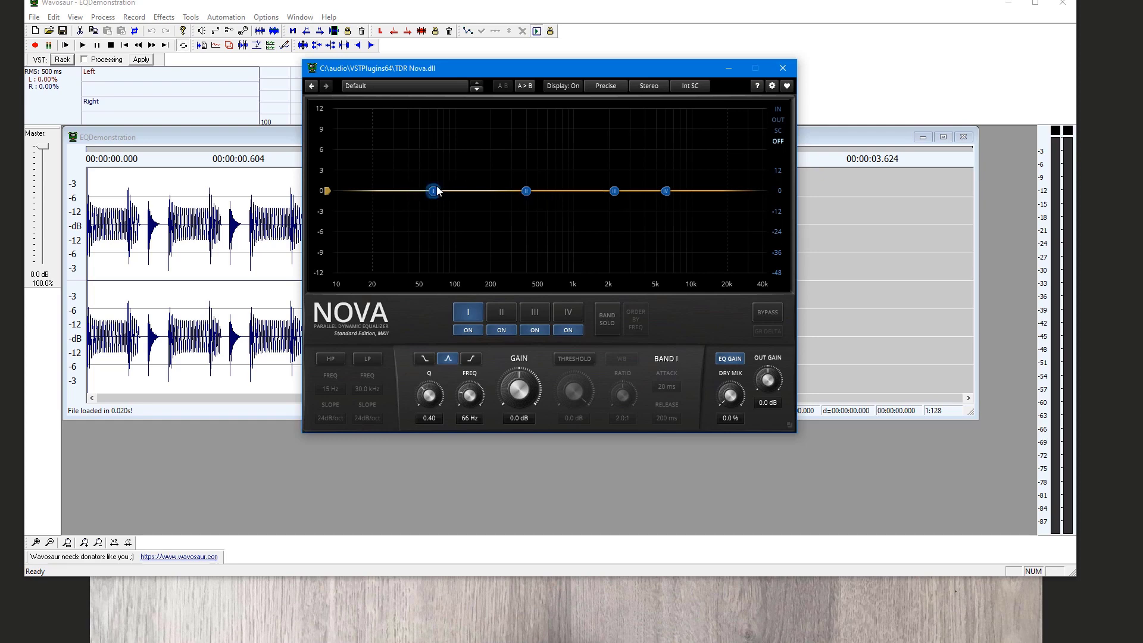
# Shape the EQ curve by cutting band I, boosting band II about 5.6 dB at 443 Hz, cutting band III and boosting band IV
pyautogui.moveTo(434, 191); pyautogui.dragTo(427, 239)
pyautogui.moveTo(525, 191); pyautogui.dragTo(531, 153)
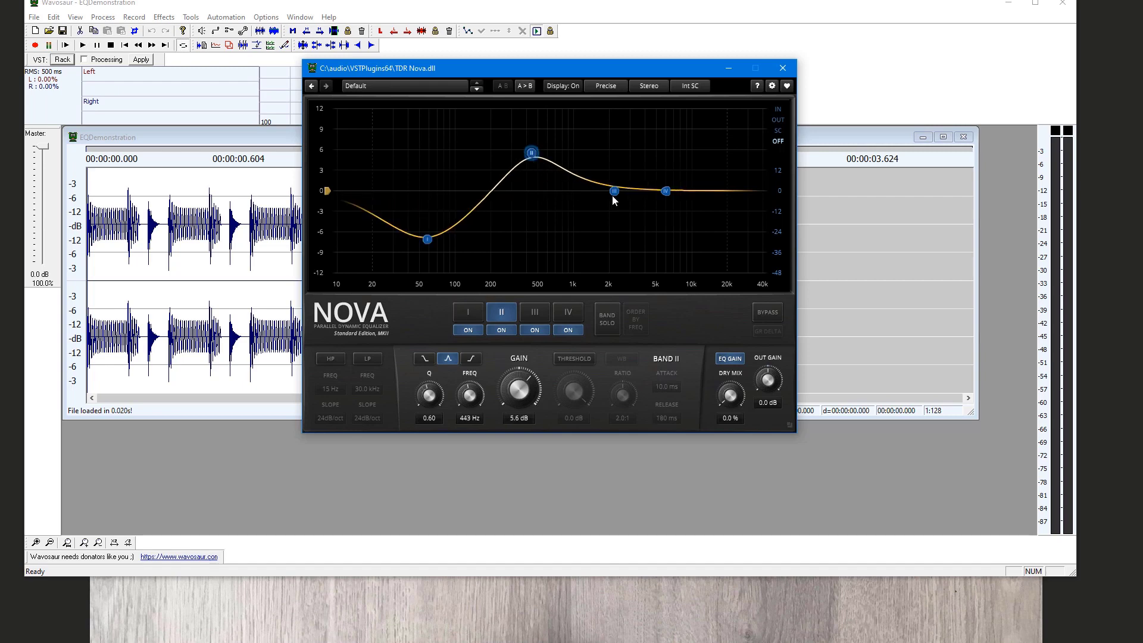
pyautogui.moveTo(611, 194); pyautogui.dragTo(616, 231)
pyautogui.moveTo(665, 194); pyautogui.dragTo(676, 162)
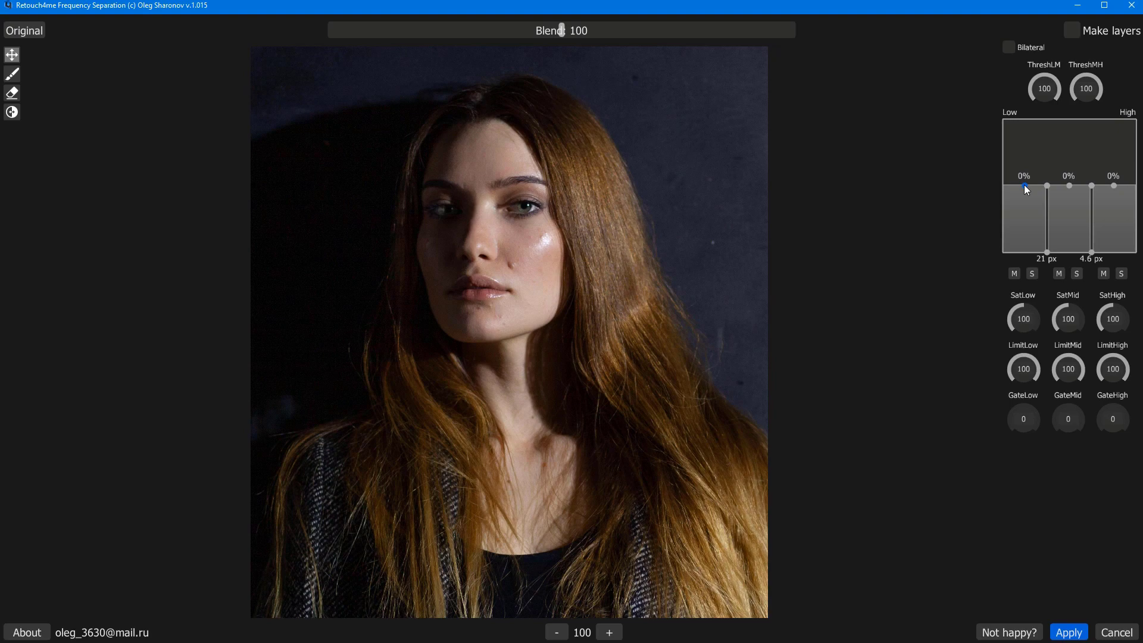
# Move the mid-high band split to about 3.9 px, and briefly pull down and reset the mid band
pyautogui.moveTo(1024, 184)
pyautogui.mouseDown()
pyautogui.moveTo(1023, 156)
pyautogui.moveTo(1016, 226)
pyautogui.moveTo(1024, 186)
pyautogui.mouseUp()
pyautogui.moveTo(1120, 186)
pyautogui.mouseDown()
pyautogui.moveTo(1125, 255)
pyautogui.moveTo(1108, 103)
pyautogui.moveTo(1108, 185)
pyautogui.mouseUp()
pyautogui.moveTo(1093, 253)
pyautogui.mouseDown()
pyautogui.moveTo(1123, 255)
pyautogui.moveTo(1095, 254)
pyautogui.mouseUp()
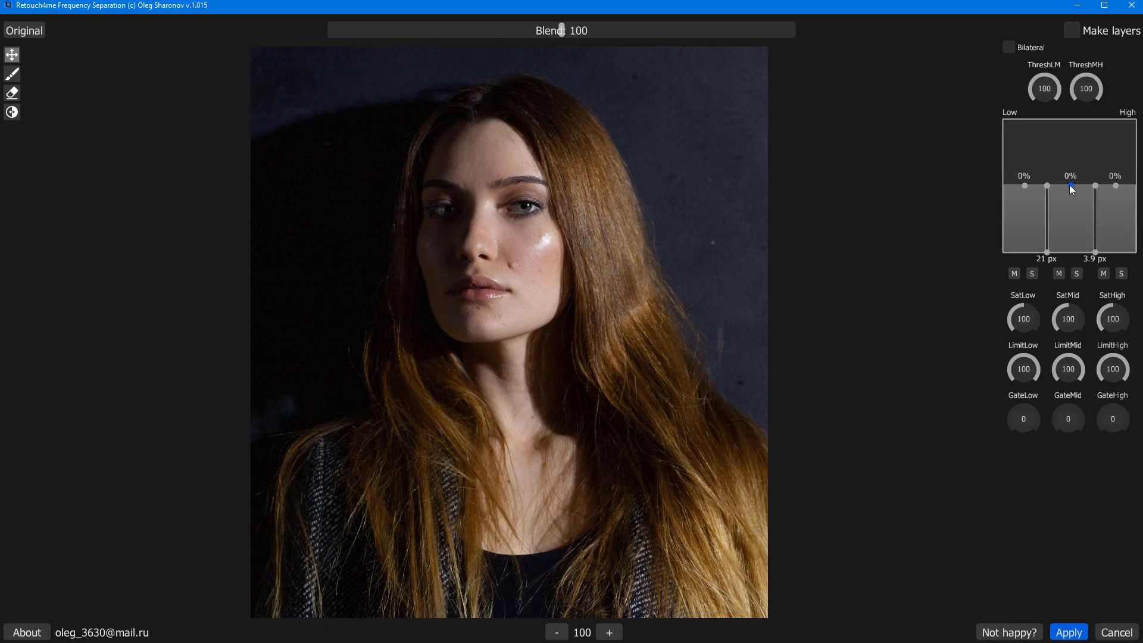
pyautogui.moveTo(1072, 150); pyautogui.dragTo(1070, 263)
pyautogui.doubleClick(1070, 260)
# Preview the separation by muting the high band and toggling solo on the mid band
pyautogui.click(1103, 274)
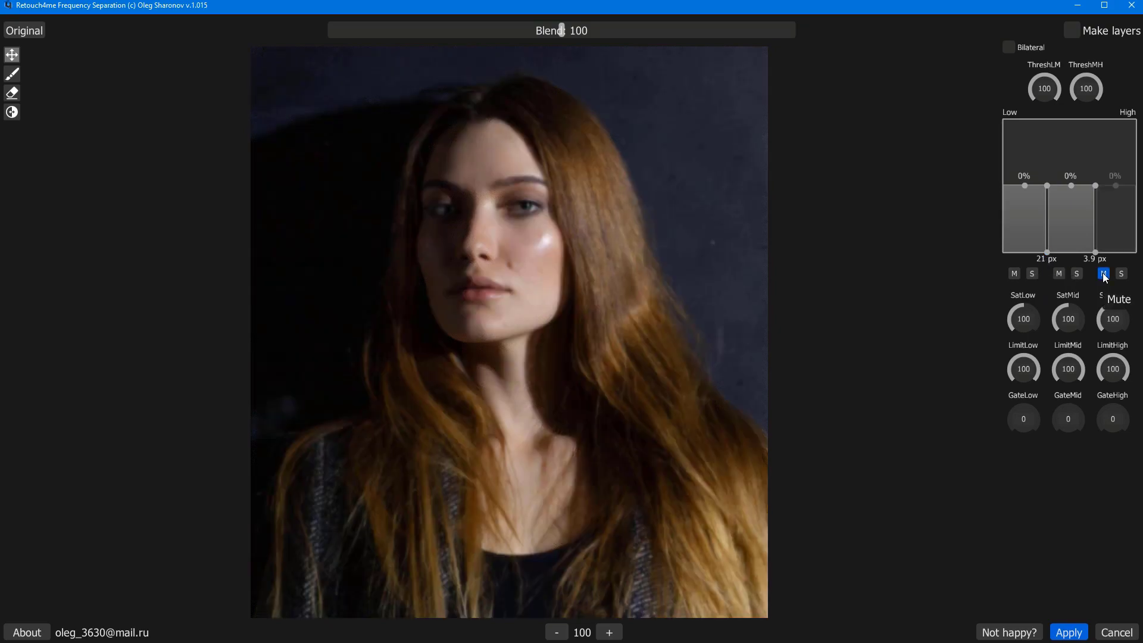
pyautogui.moveTo(1117, 199); pyautogui.dragTo(1121, 226)
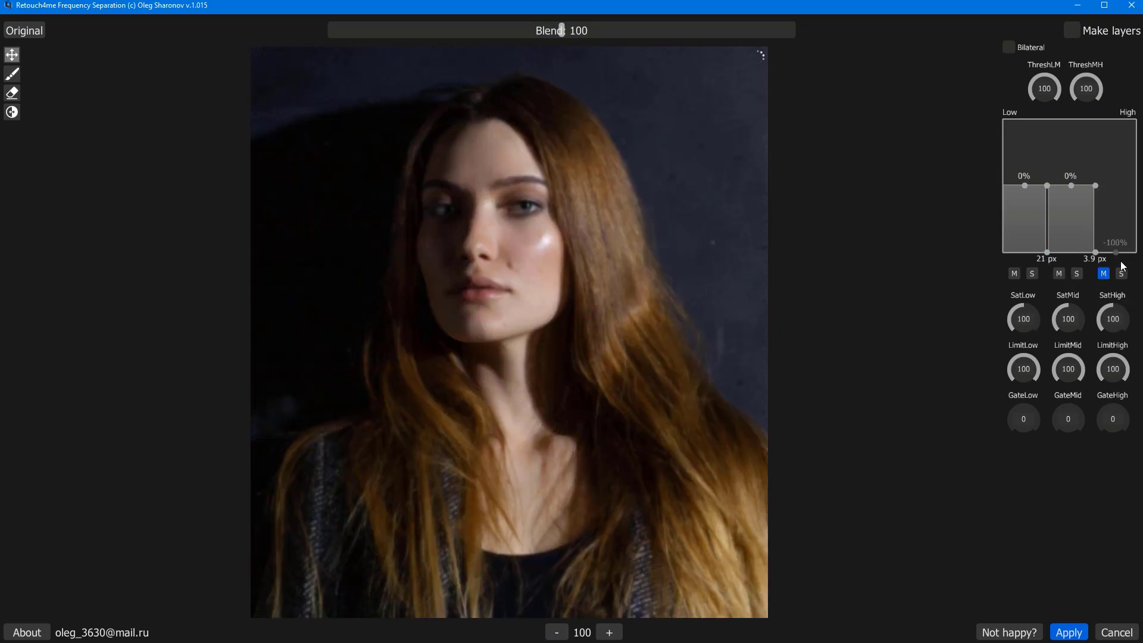
pyautogui.click(1077, 274)
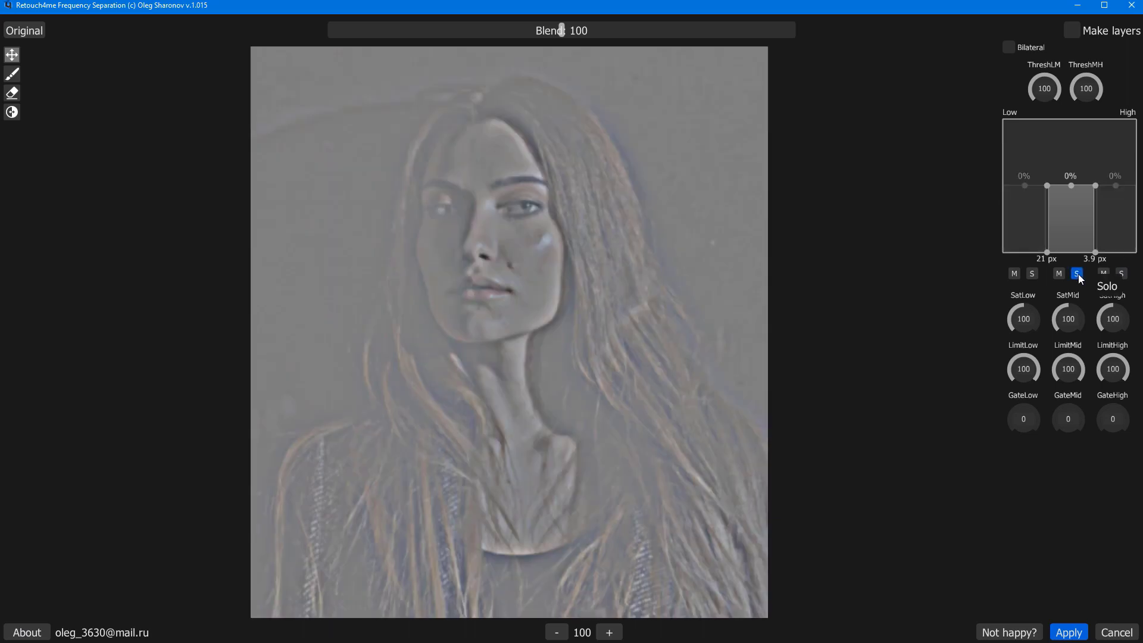
pyautogui.click(1077, 274)
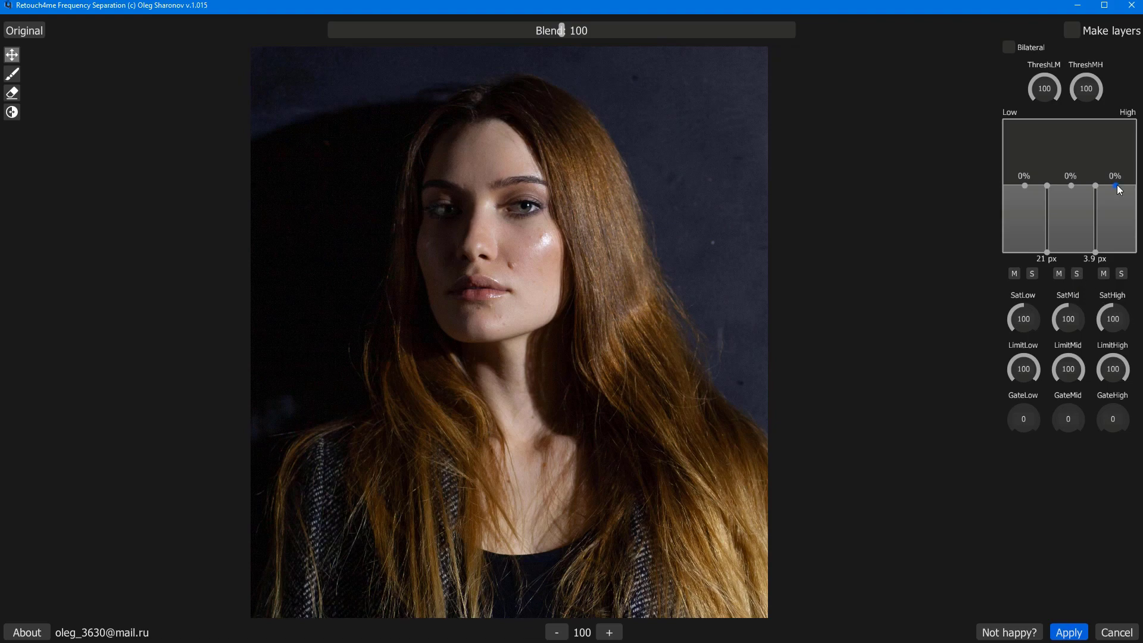
# Raise the high band to +100% and move the mid-high split to about 2.5 px
pyautogui.moveTo(1115, 186); pyautogui.dragTo(1120, 119)
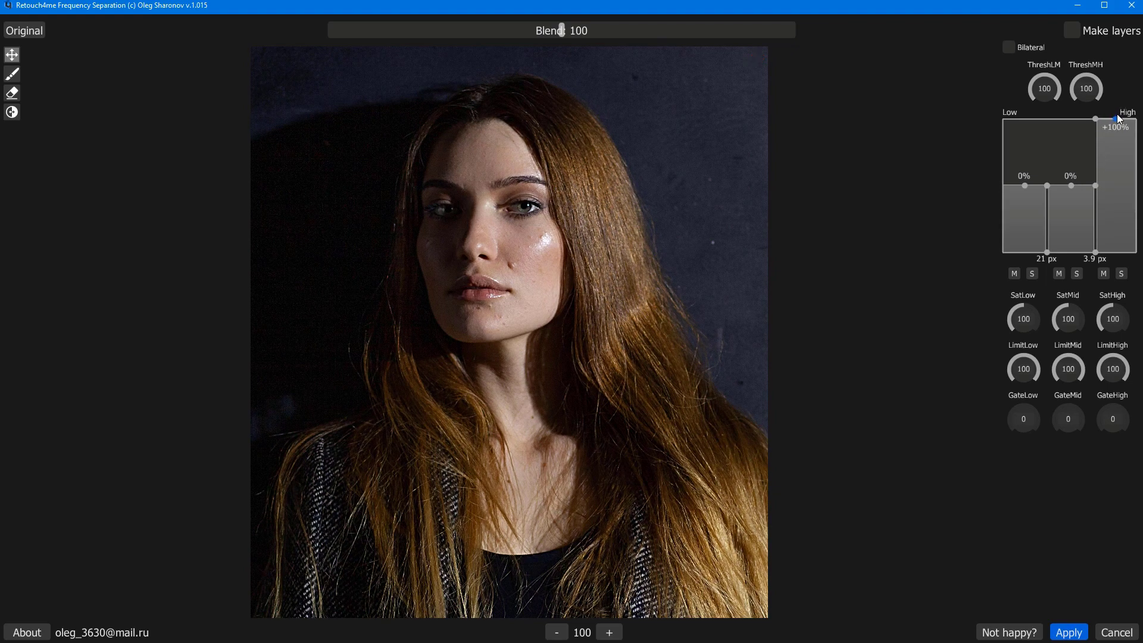
pyautogui.moveTo(1099, 255)
pyautogui.mouseDown()
pyautogui.moveTo(1120, 255)
pyautogui.moveTo(1106, 256)
pyautogui.mouseUp()
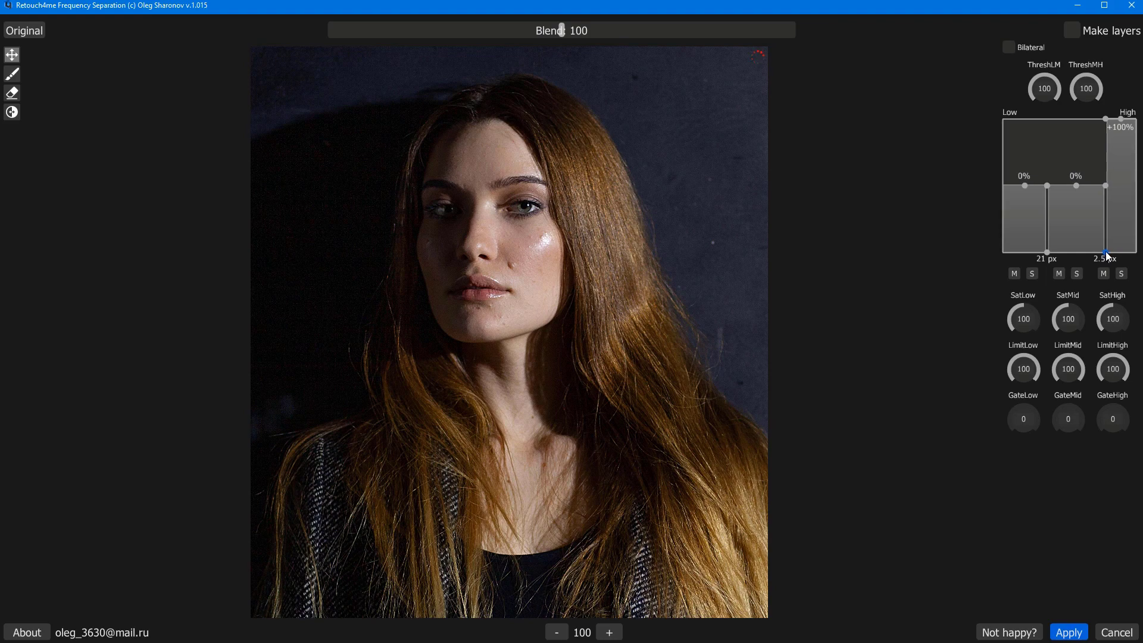
# Pull the high band down and boost the mid band to +60% with the high band at 0%
pyautogui.moveTo(1122, 119); pyautogui.dragTo(1114, 264)
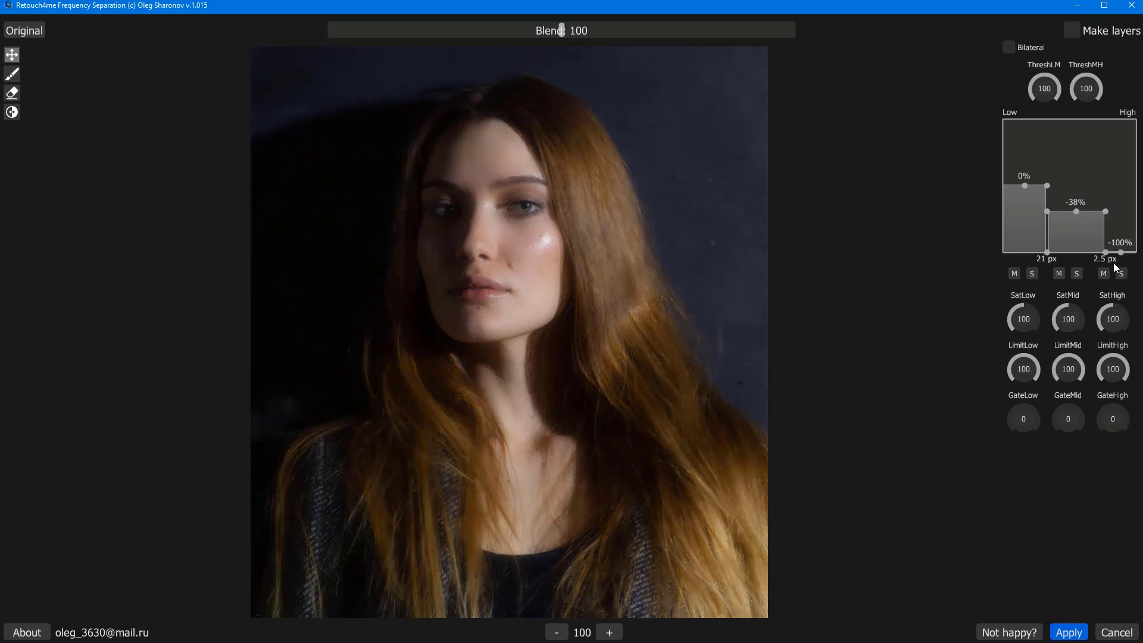
pyautogui.moveTo(1075, 212)
pyautogui.mouseDown()
pyautogui.moveTo(1073, 262)
pyautogui.moveTo(1075, 215)
pyautogui.mouseUp()
pyautogui.moveTo(1121, 252); pyautogui.dragTo(1075, 161)
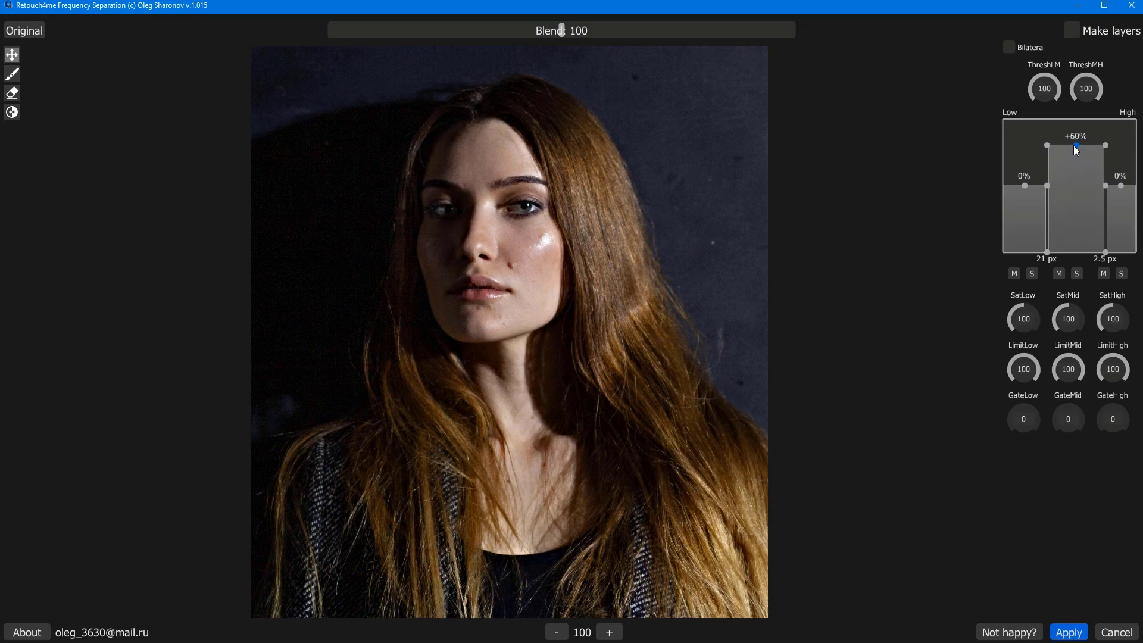
# Move the band split points to about 62 px and 29 px to narrow the mid band
pyautogui.moveTo(1047, 252); pyautogui.dragTo(1023, 252)
pyautogui.moveTo(1105, 252); pyautogui.dragTo(1050, 255)
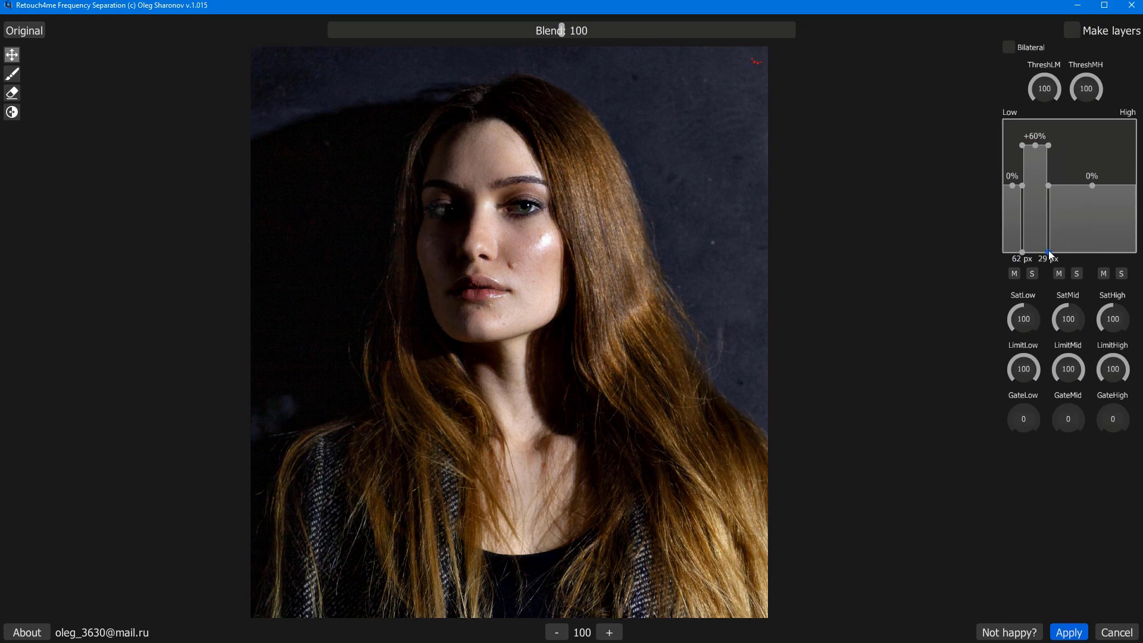
# Flatten all bands to 0% with splits at about 29 px and 2.8 px, briefly lowering and resetting the mid band
pyautogui.moveTo(1036, 145); pyautogui.dragTo(1105, 122)
pyautogui.moveTo(1022, 119); pyautogui.dragTo(1072, 186)
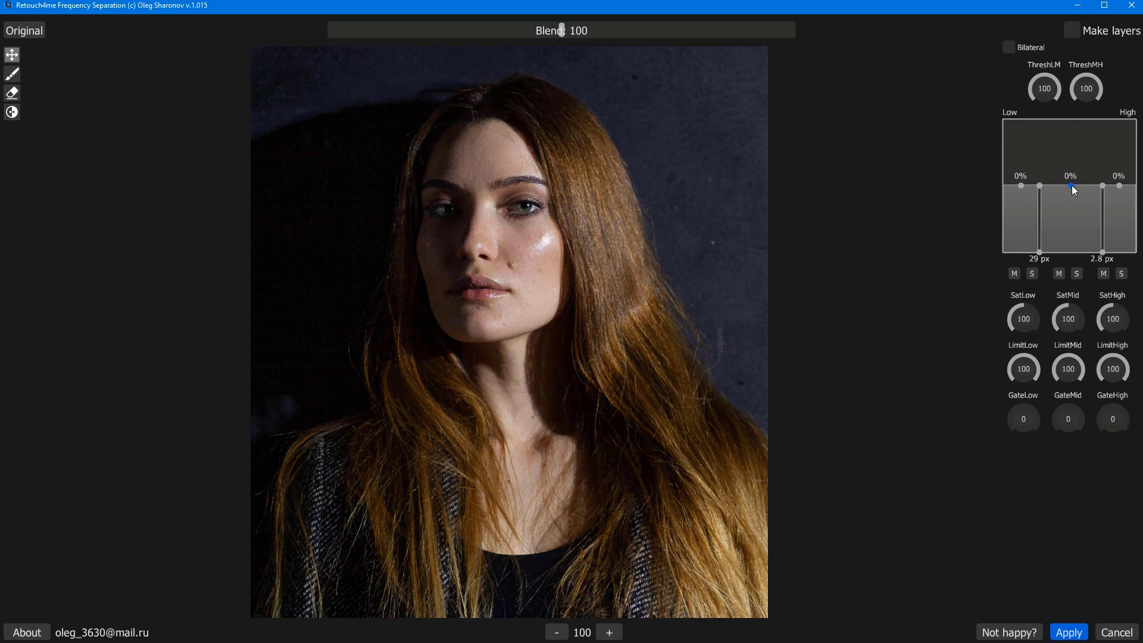
pyautogui.moveTo(1072, 194); pyautogui.dragTo(1070, 240)
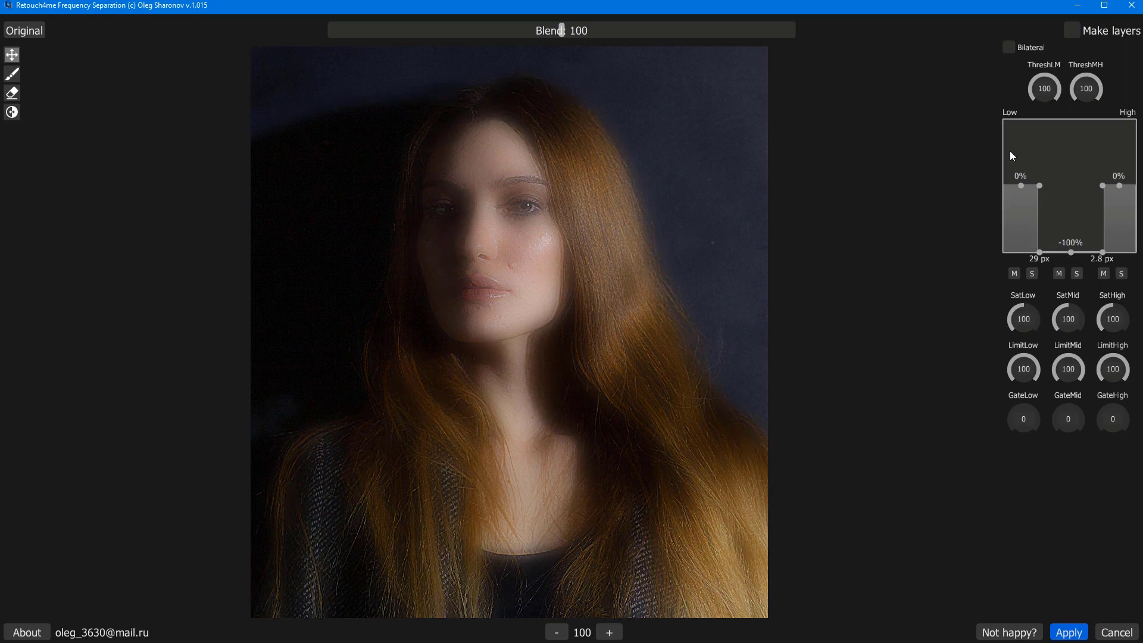
pyautogui.doubleClick(1070, 251)
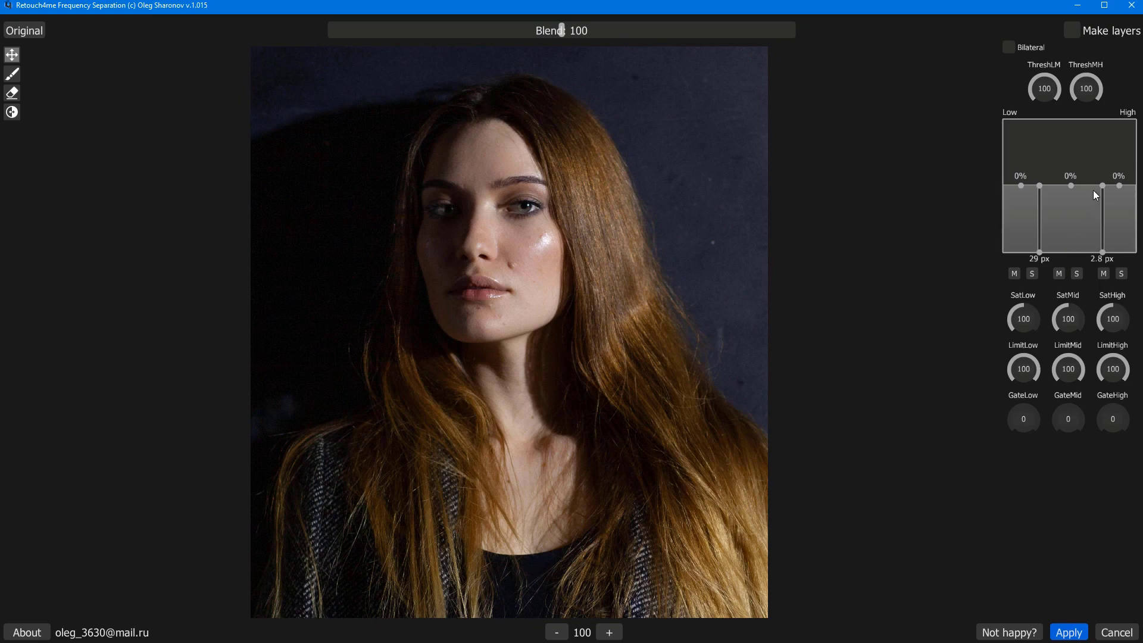
# Solo the high band and zoom in to inspect the fine skin detail it holds
pyautogui.click(1121, 275)
pyautogui.scroll(2, 543, 241)
pyautogui.scroll(2, 543, 241)
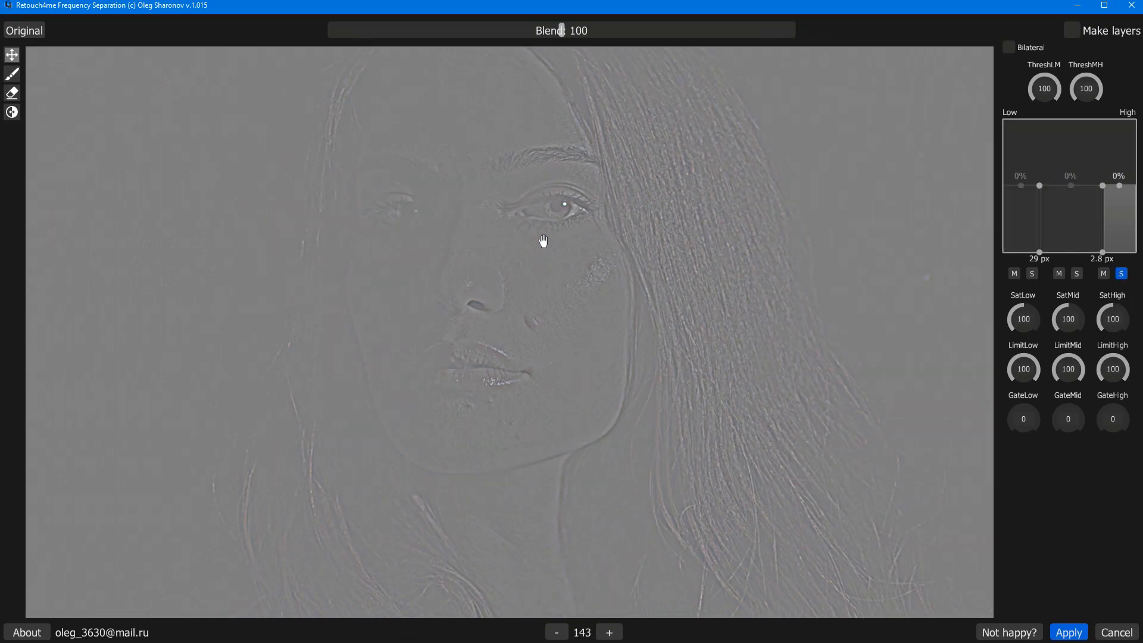
pyautogui.click(1123, 274)
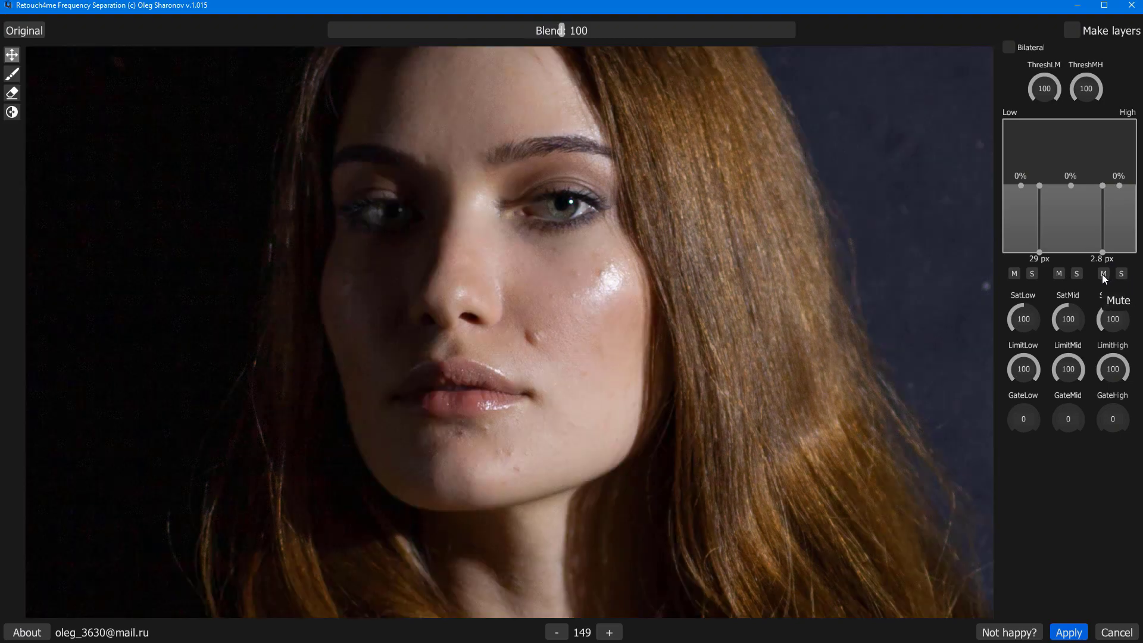
# Cut the mid band to -100% with its lower split at about 9.9 px, checking it while the high band is muted
pyautogui.click(1103, 273)
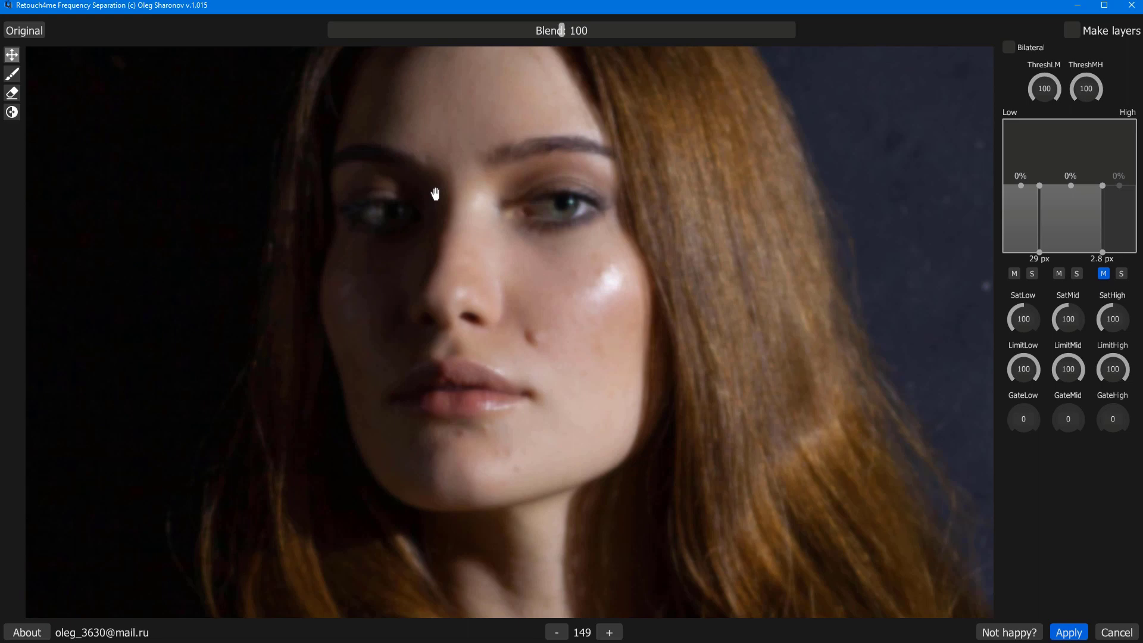
pyautogui.moveTo(1077, 189); pyautogui.dragTo(1065, 257)
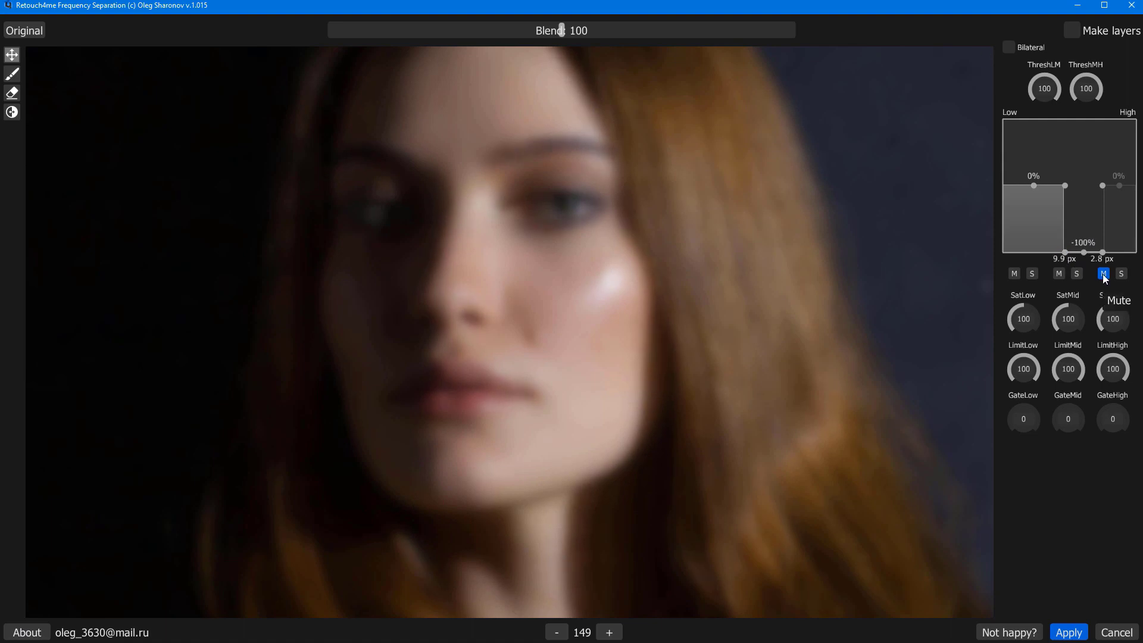
pyautogui.click(1103, 274)
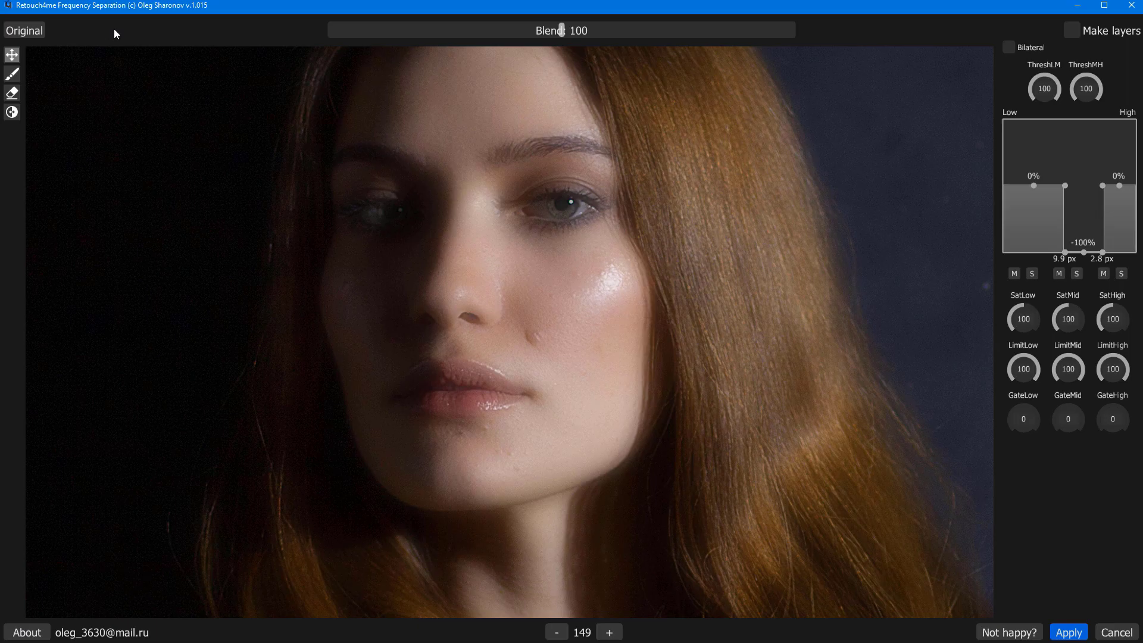
# Boost the high band to +34% and compare the result with the original photo
pyautogui.click(25, 32)
pyautogui.moveTo(1121, 189); pyautogui.dragTo(1121, 167)
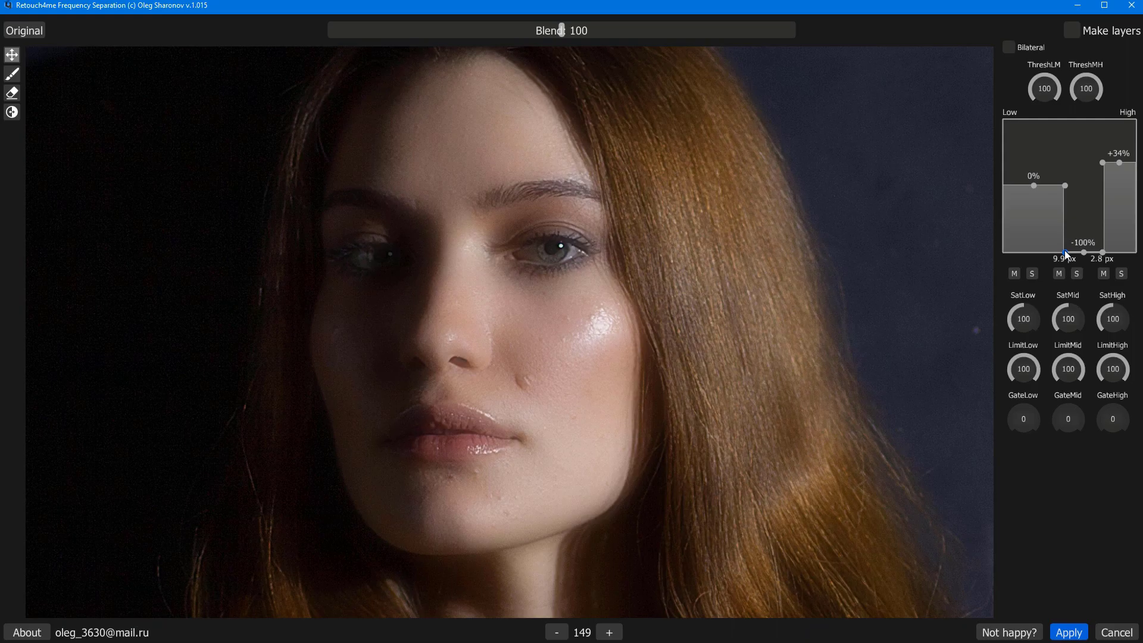
pyautogui.click(11, 33)
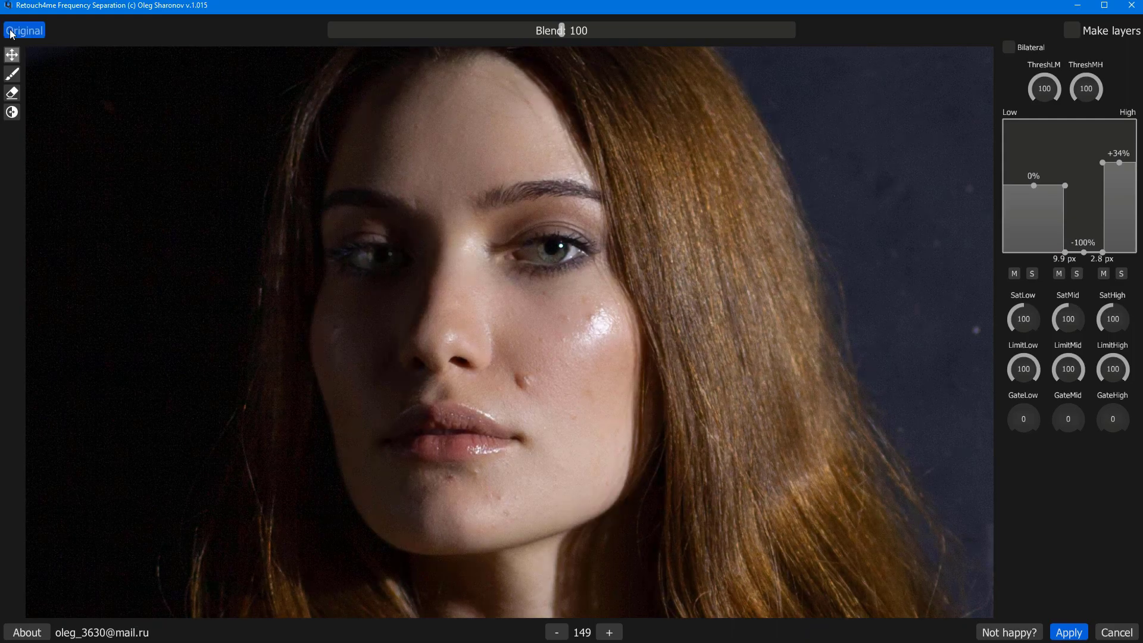
pyautogui.click(10, 36)
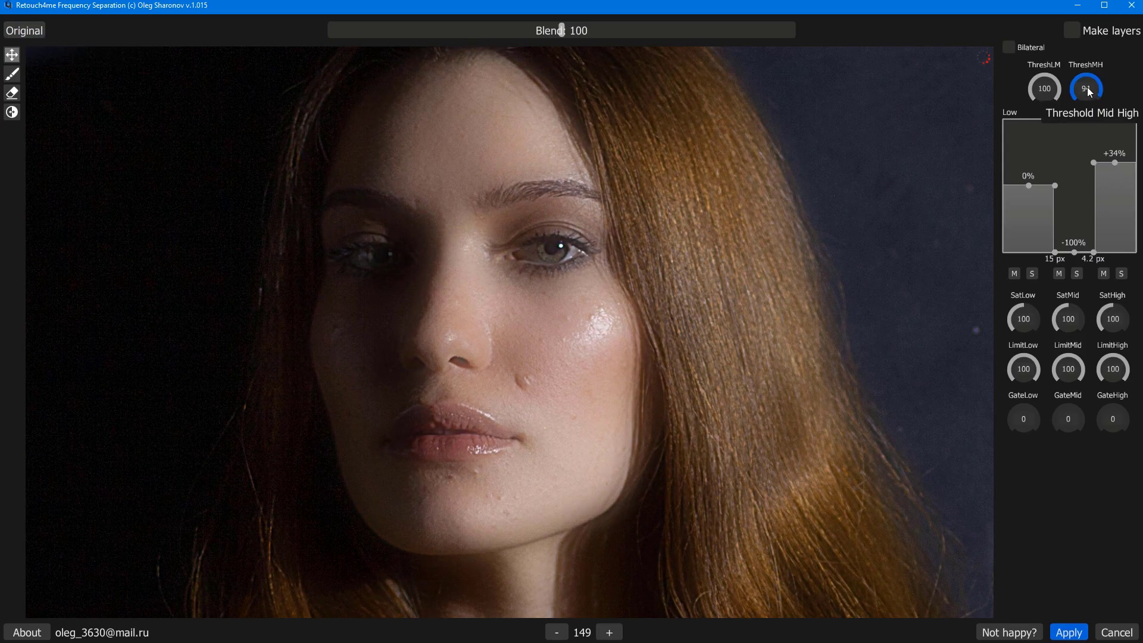
# Set the mid-high threshold to 36 and the low-mid threshold to 61, comparing with the original photo
pyautogui.scroll(-2, 1088, 91)
pyautogui.moveTo(1087, 91); pyautogui.dragTo(1090, 122)
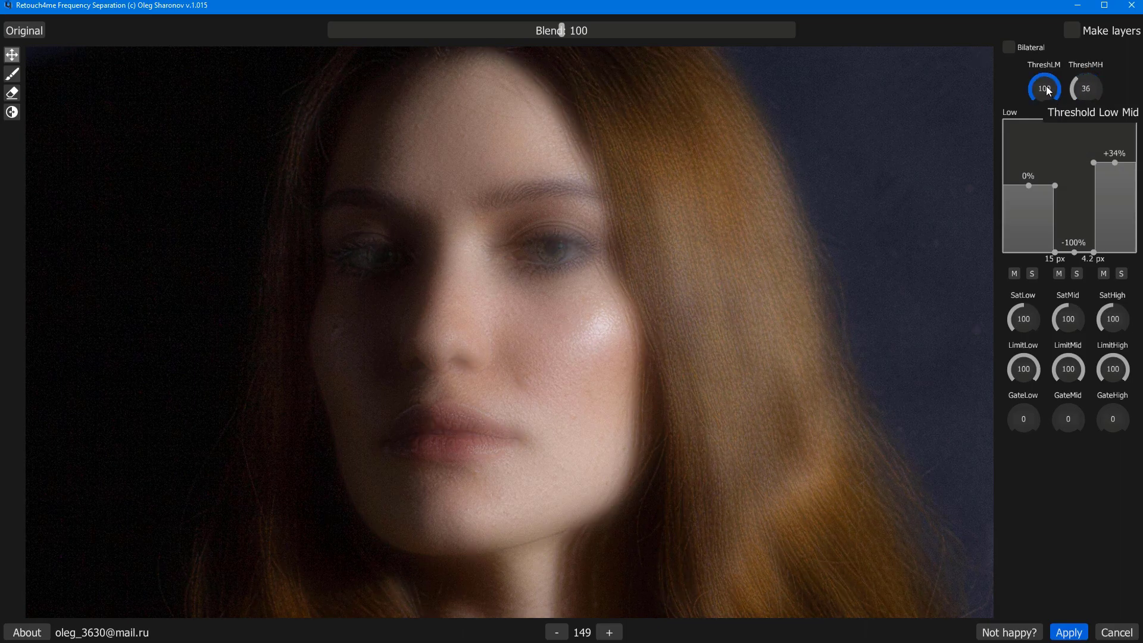
pyautogui.moveTo(1045, 85); pyautogui.dragTo(1049, 109)
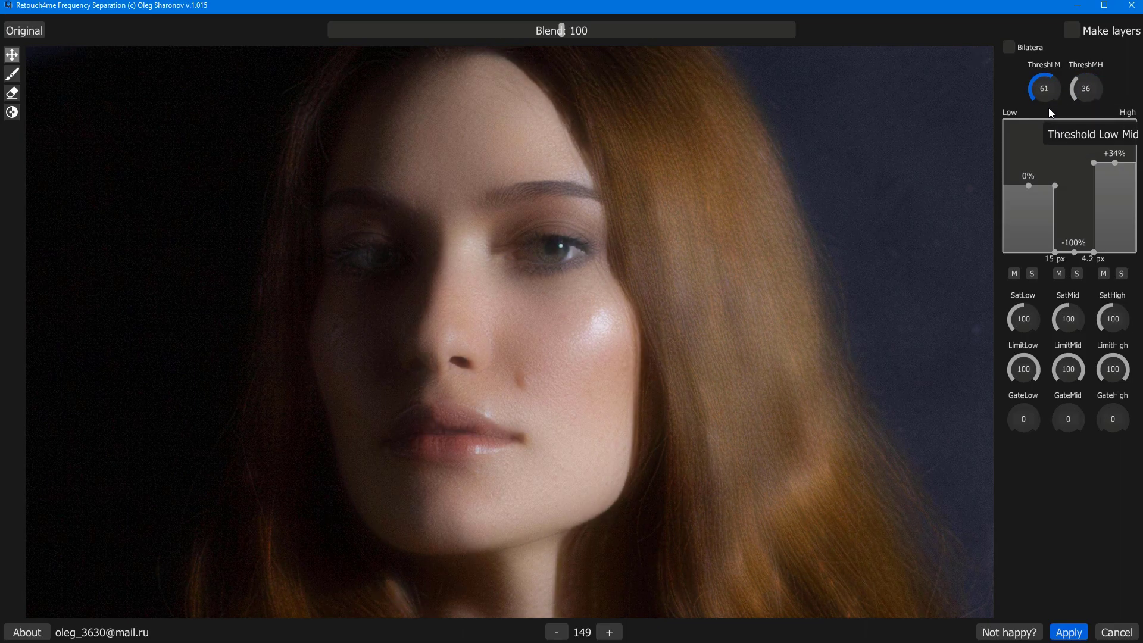
pyautogui.click(30, 33)
pyautogui.moveTo(31, 34); pyautogui.dragTo(31, 33)
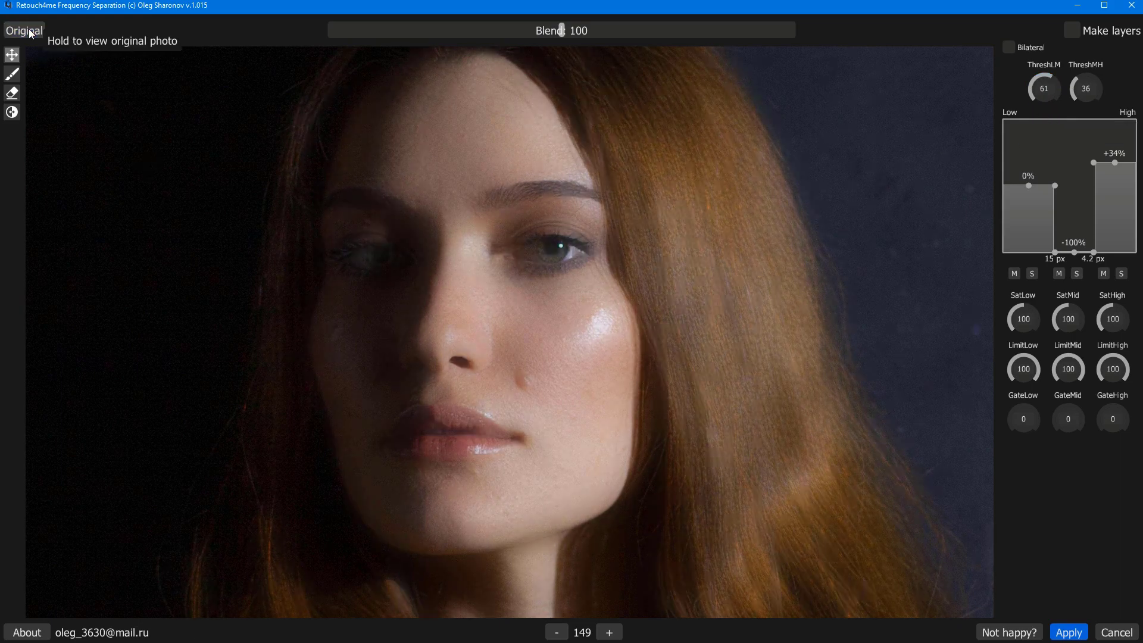